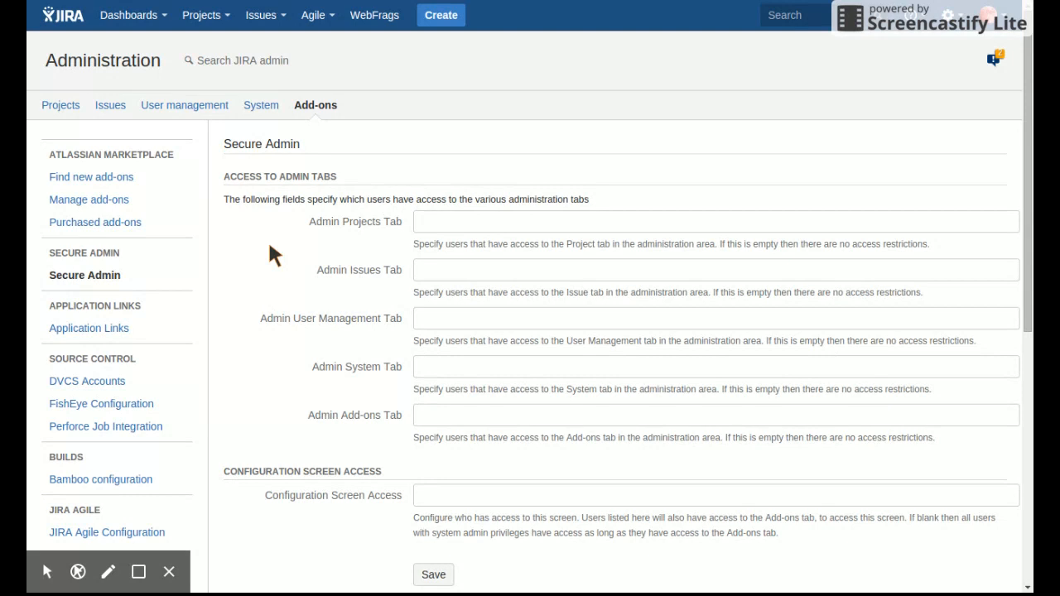
# Step: Add the user with the admin account to the Configuration Screen Access field
pyautogui.click(424, 489)
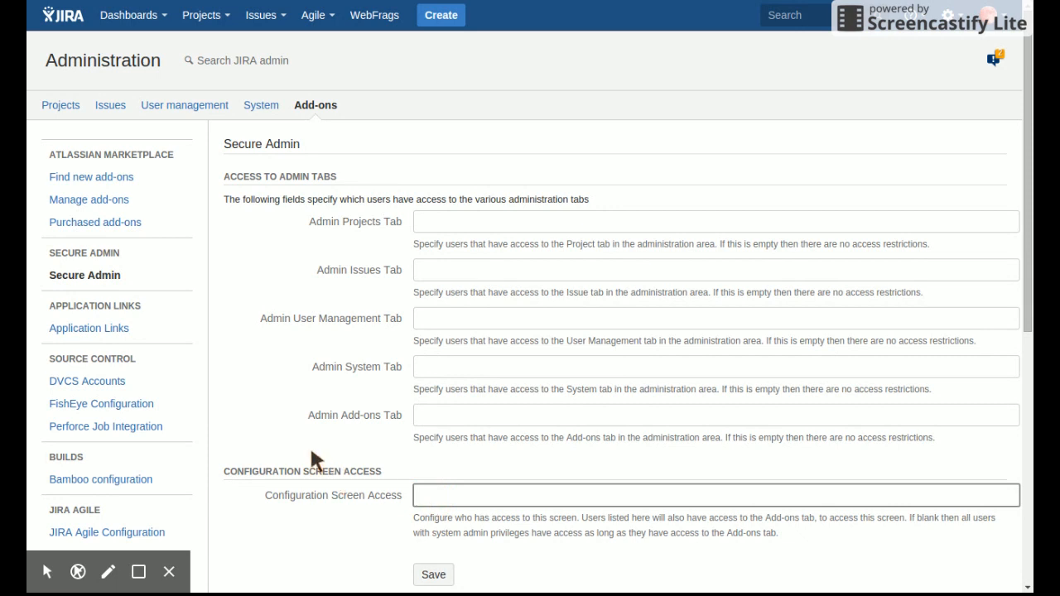
pyautogui.write('pa')
pyautogui.press('Down')
pyautogui.press('Down')
pyautogui.press('Down')
pyautogui.press('Down')
pyautogui.press('Return')
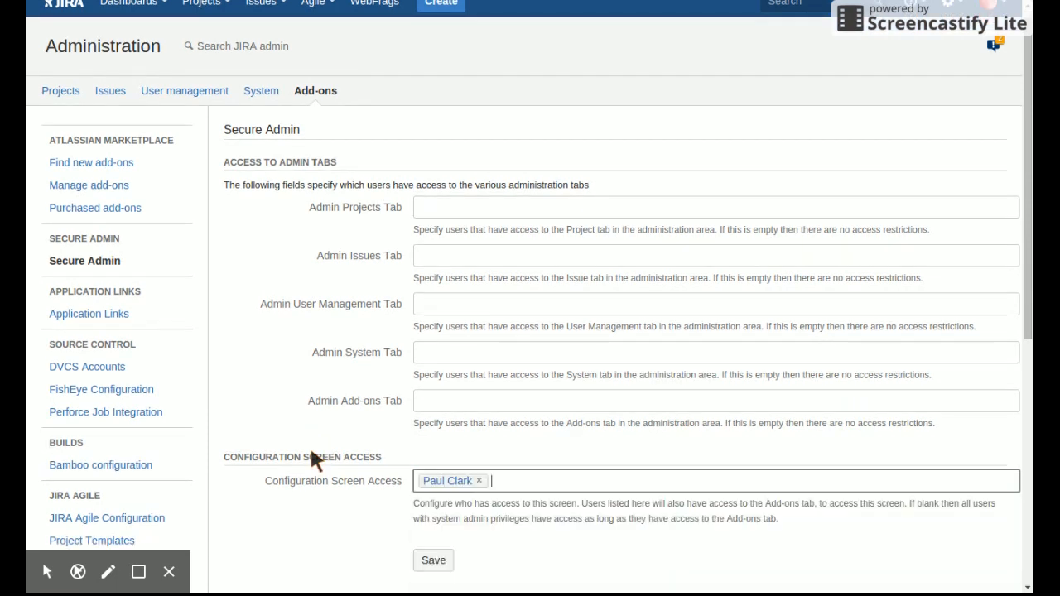
pyautogui.scroll(1, 260, 431)
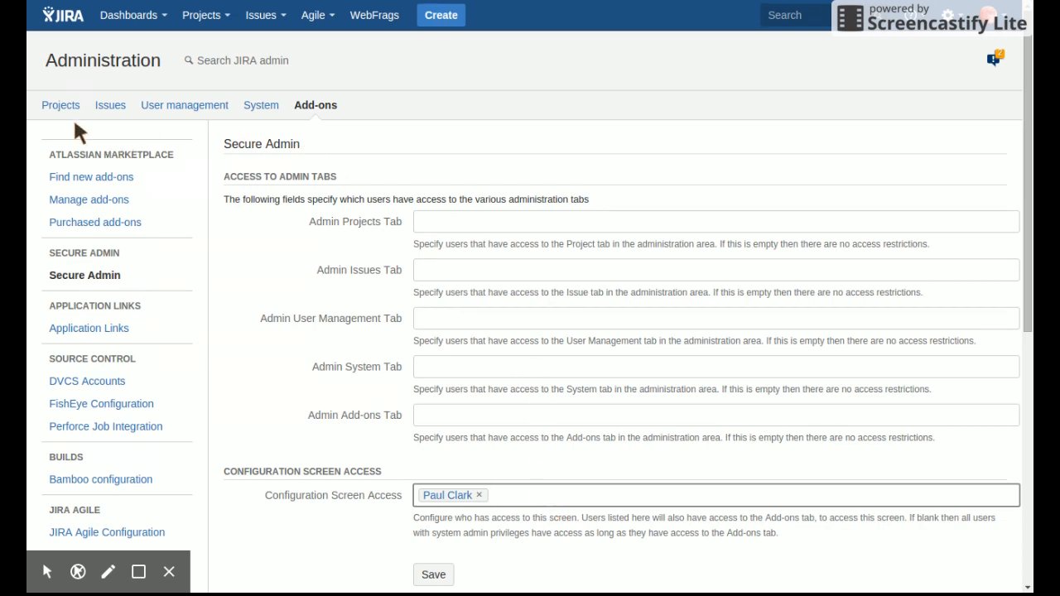
# Step: Grant the user with the admin account access to the Admin Projects Tab
pyautogui.click(438, 225)
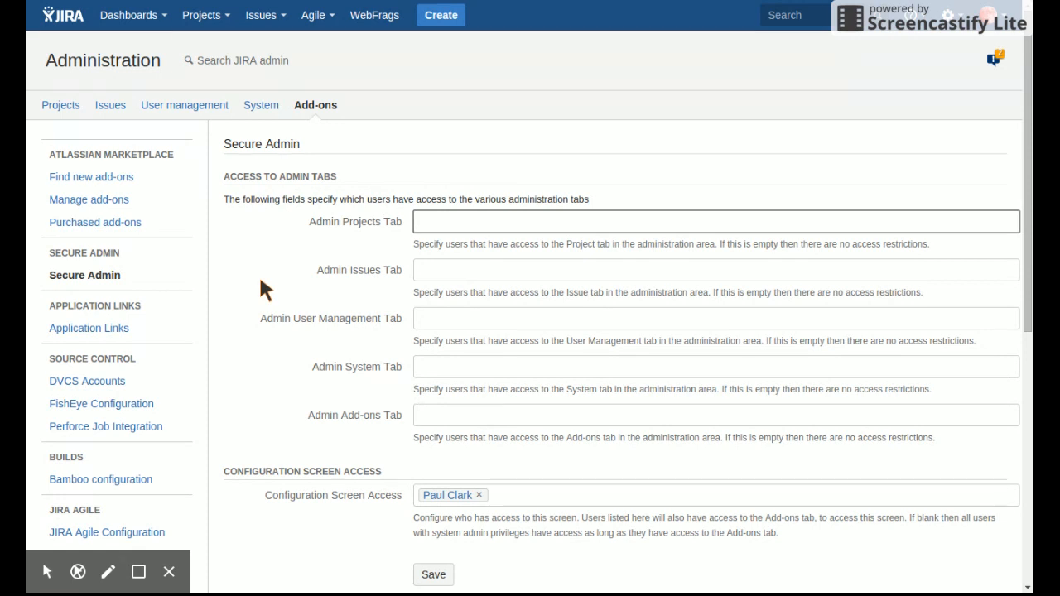
pyautogui.write('pau')
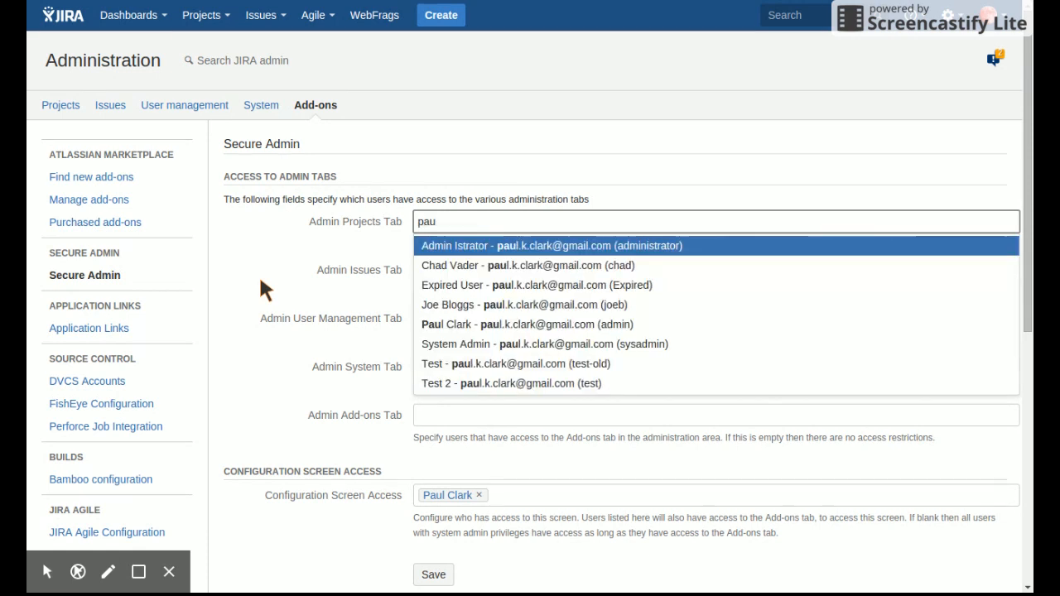
pyautogui.press('Down')
pyautogui.press('Down')
pyautogui.press('Down')
pyautogui.press('Down')
pyautogui.press('Return')
pyautogui.press('Tab')
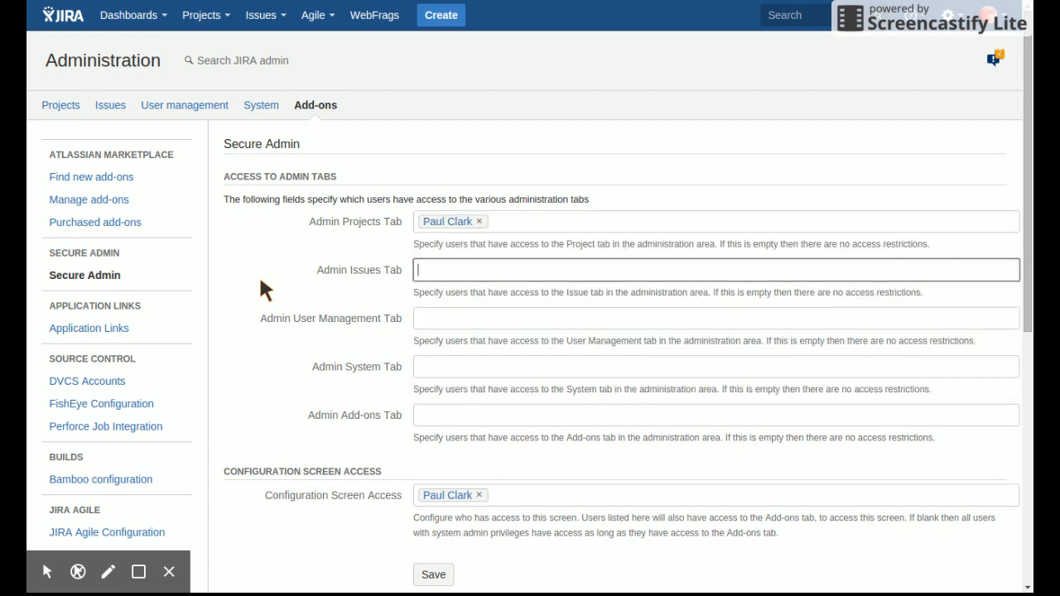
# Step: Grant the user with the admin account access to the Admin Issues Tab
pyautogui.write('pau')
pyautogui.press('Down')
pyautogui.press('Down')
pyautogui.press('Down')
# Step: Grant the user with the admin account access to the Admin User Management Tab
pyautogui.press('Down')
pyautogui.press('Return')
pyautogui.press('Tab')
pyautogui.write('pau')
pyautogui.press('Down')
pyautogui.press('Down')
pyautogui.press('Down')
pyautogui.press('Down')
pyautogui.press('Return')
pyautogui.press('Tab')
# Step: Grant the user with the admin account access to the Admin System Tab
pyautogui.write('pau')
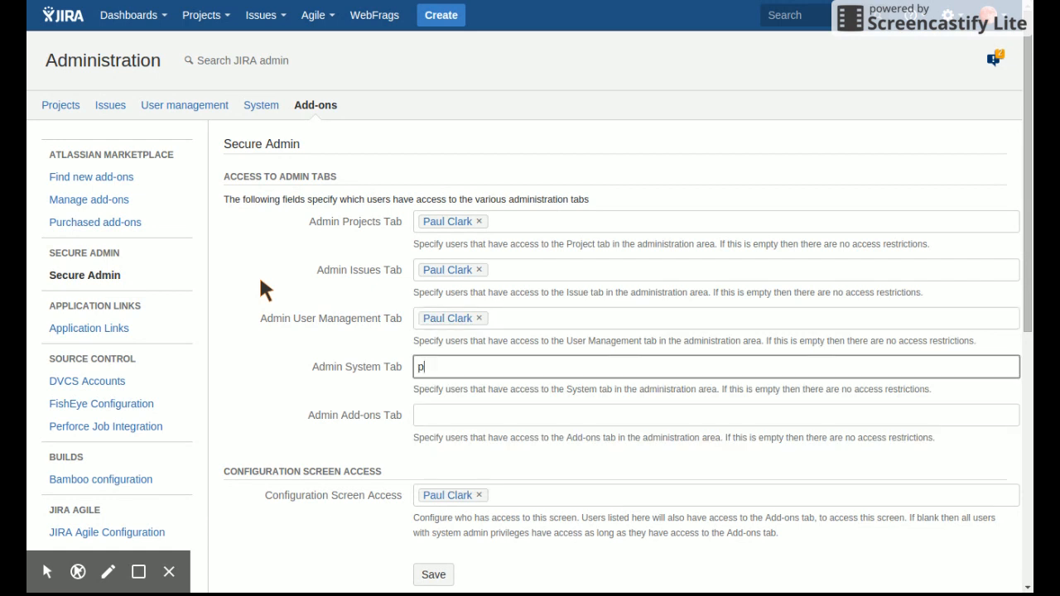
pyautogui.press('Down')
pyautogui.press('Down')
pyautogui.press('Down')
pyautogui.press('Down')
pyautogui.press('Return')
pyautogui.press('Tab')
# Step: Grant the user with the admin account access to the Admin Add-ons Tab
pyautogui.write('paul')
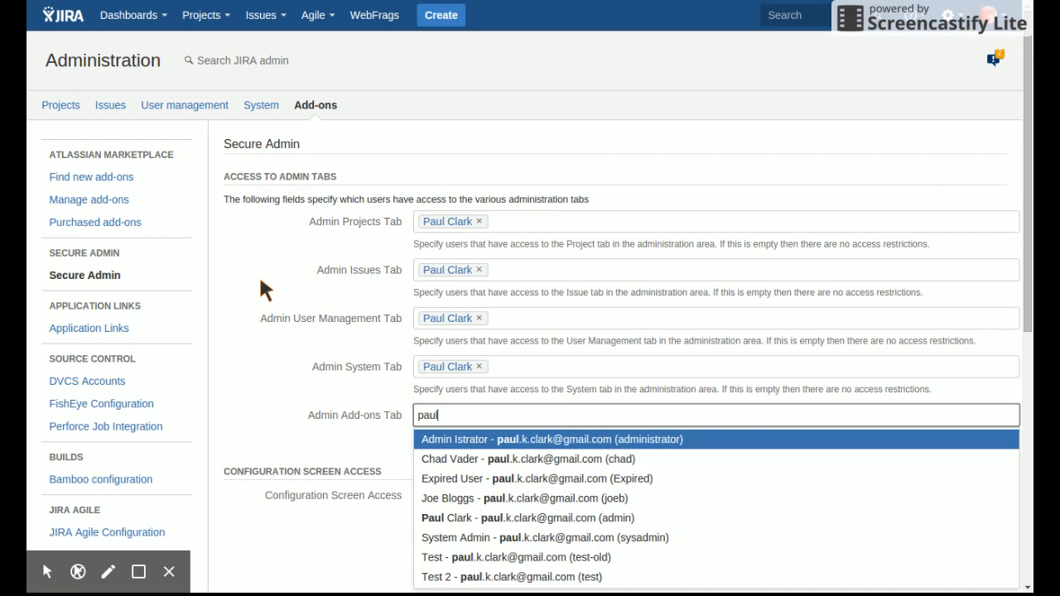
pyautogui.press('Down')
pyautogui.press('Down')
pyautogui.press('Down')
pyautogui.press('Down')
pyautogui.press('Return')
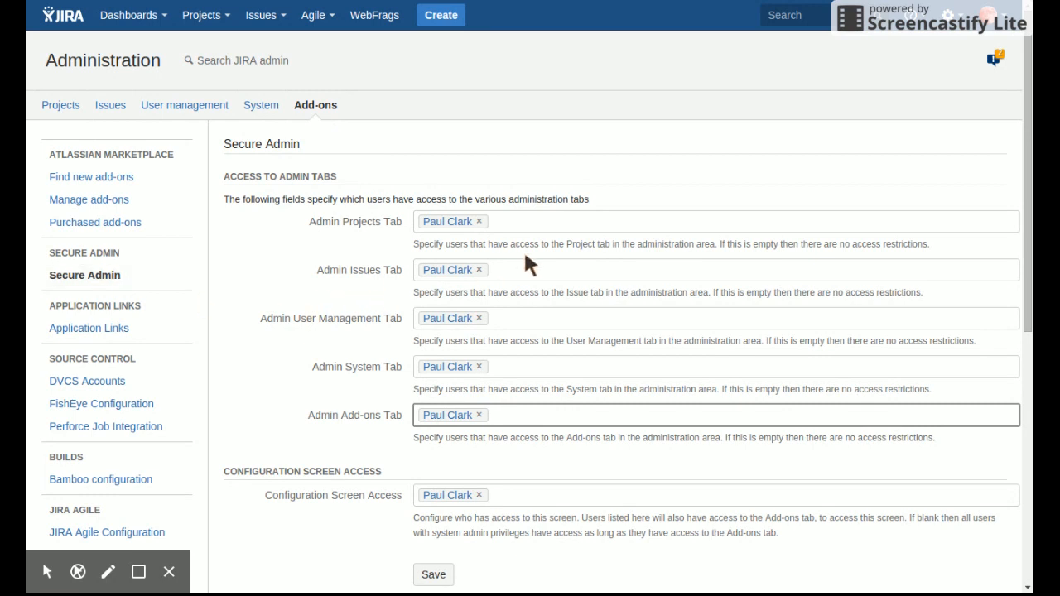
# Step: Add a second user to both the Admin Projects Tab and Admin Issues Tab access fields
pyautogui.click(543, 220)
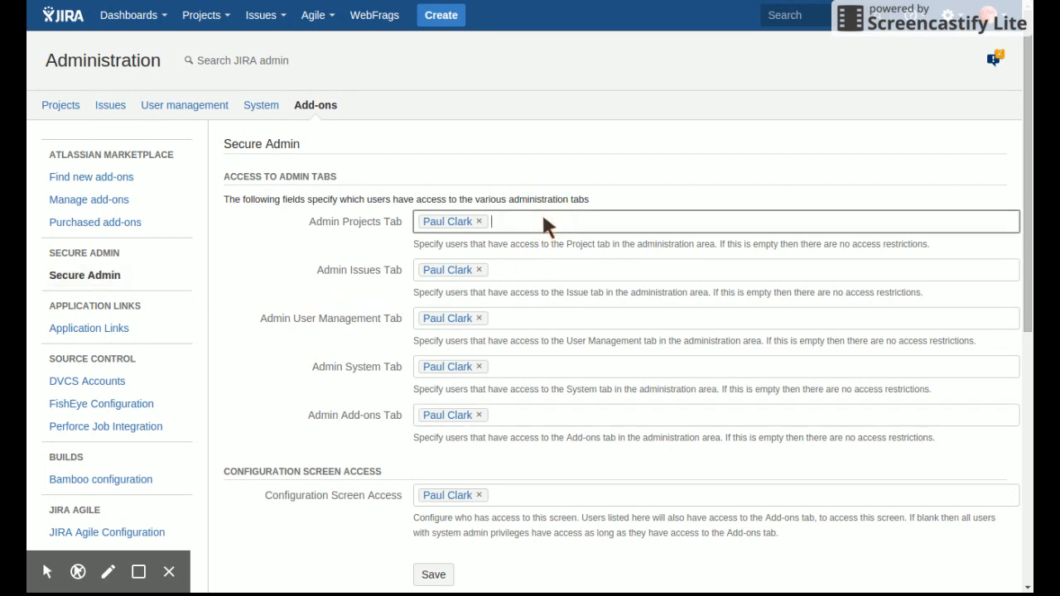
pyautogui.write('chad')
pyautogui.press('Return')
pyautogui.click(537, 275)
pyautogui.write('chad')
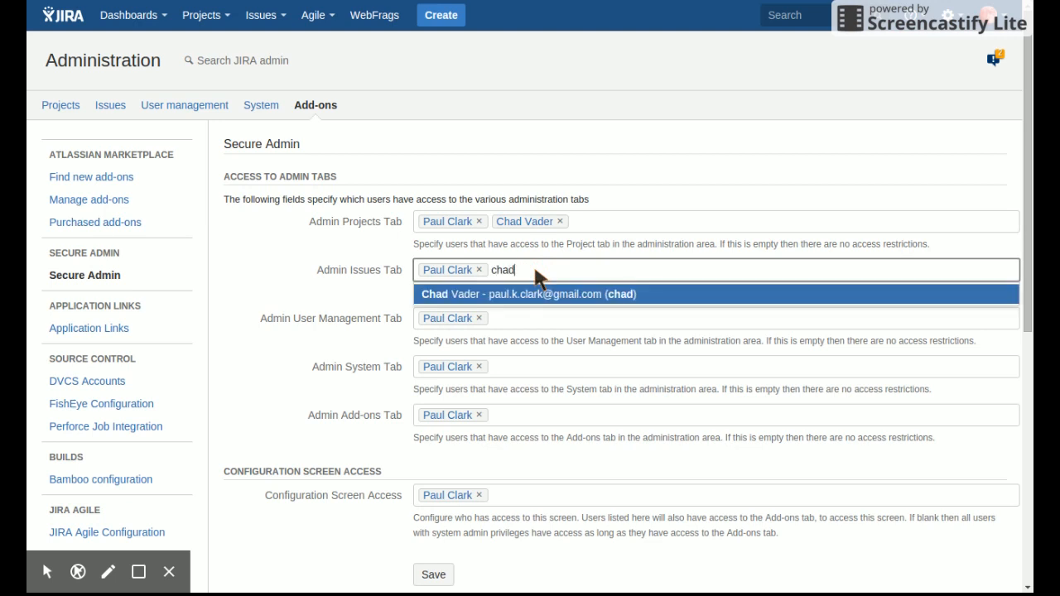
pyautogui.press('Return')
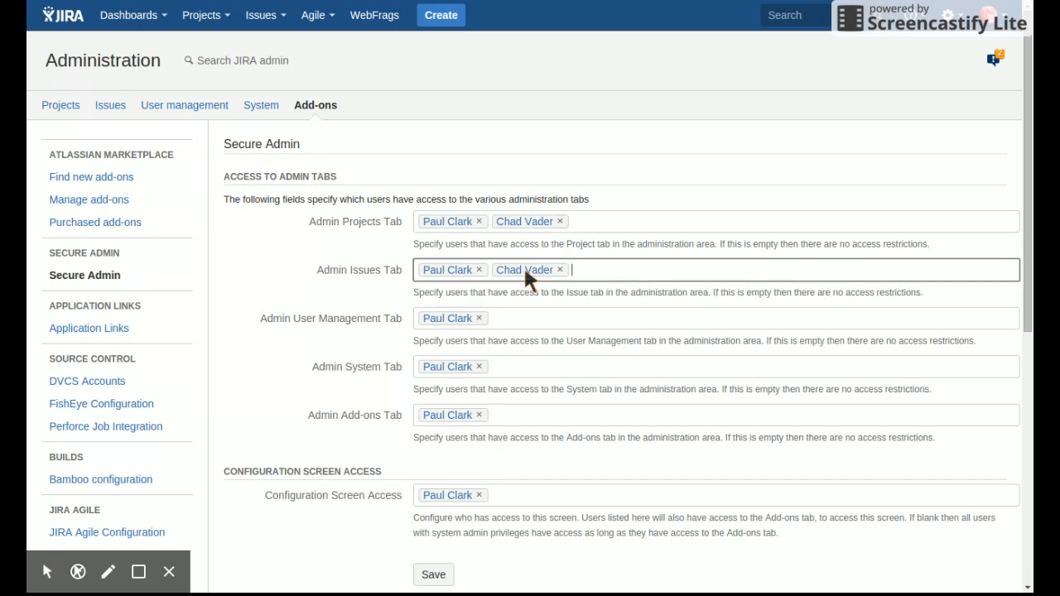
# Step: Add the same second user and a third user to Admin User Management Tab access, and save the configuration
pyautogui.click(532, 323)
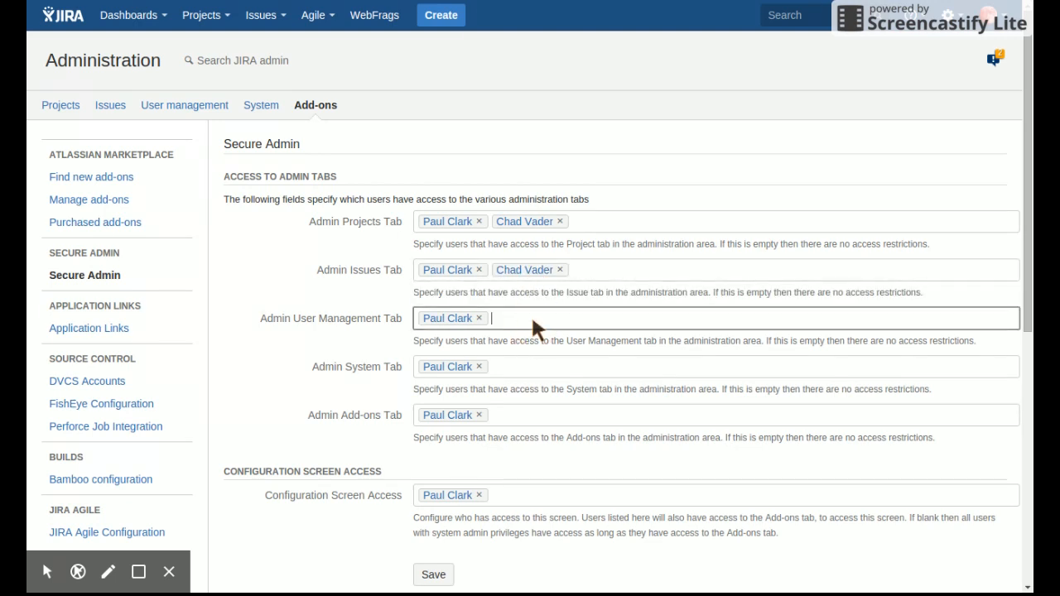
pyautogui.write('chad')
pyautogui.press('Return')
pyautogui.write('joe')
pyautogui.press('Return')
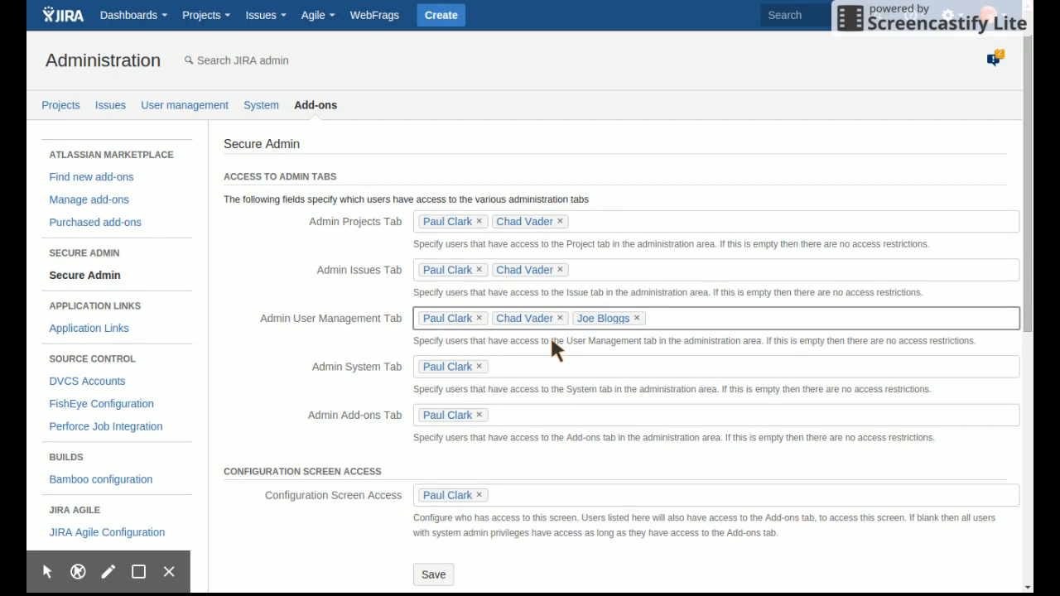
pyautogui.click(434, 577)
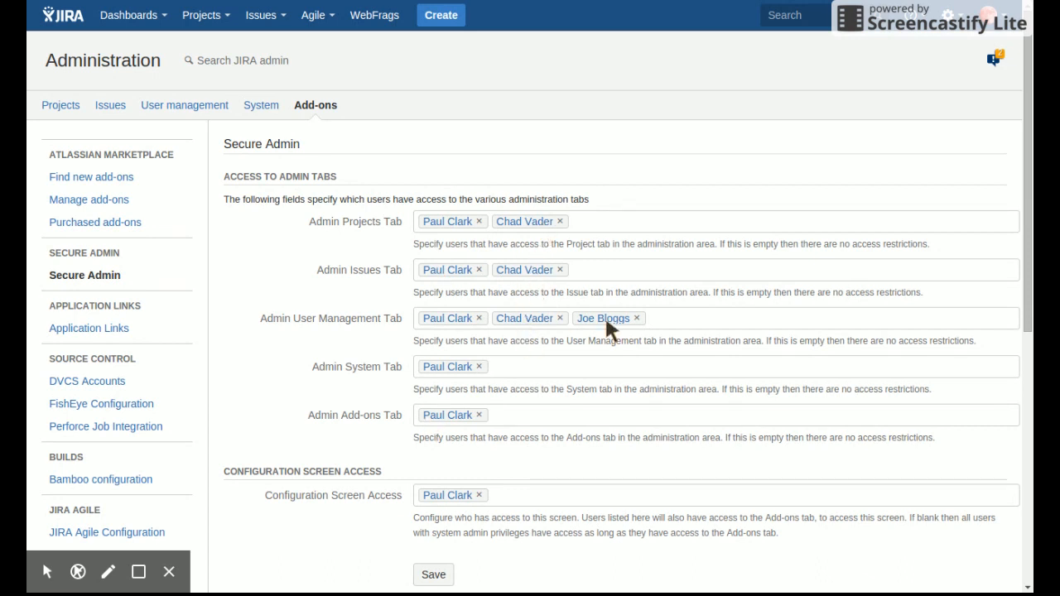
# Step: Save the configuration with the admin account's user removed from Admin Projects Tab, and test access to the Projects administration area
pyautogui.click(486, 377)
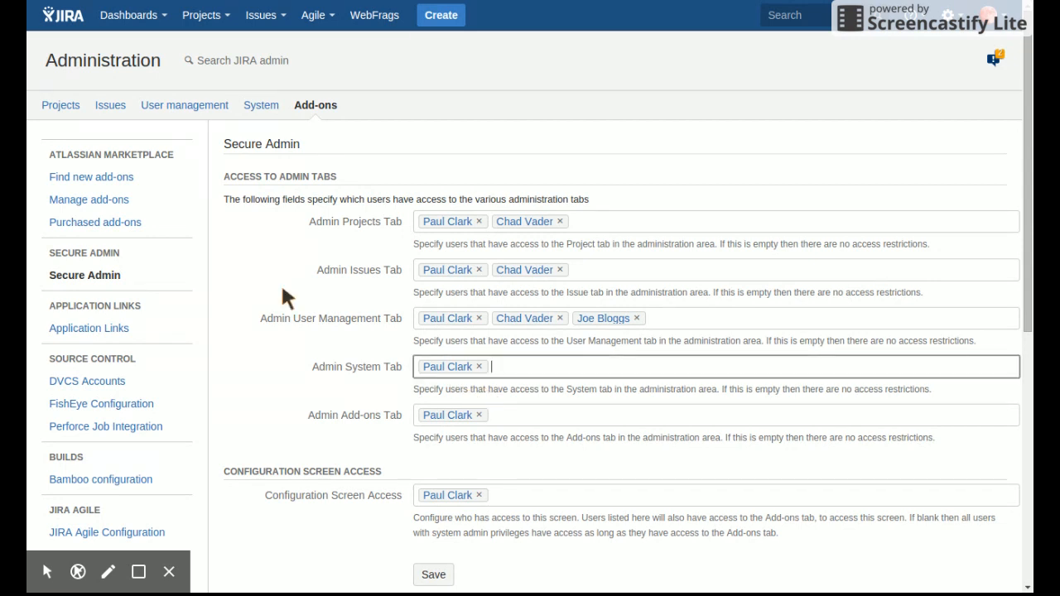
pyautogui.click(478, 220)
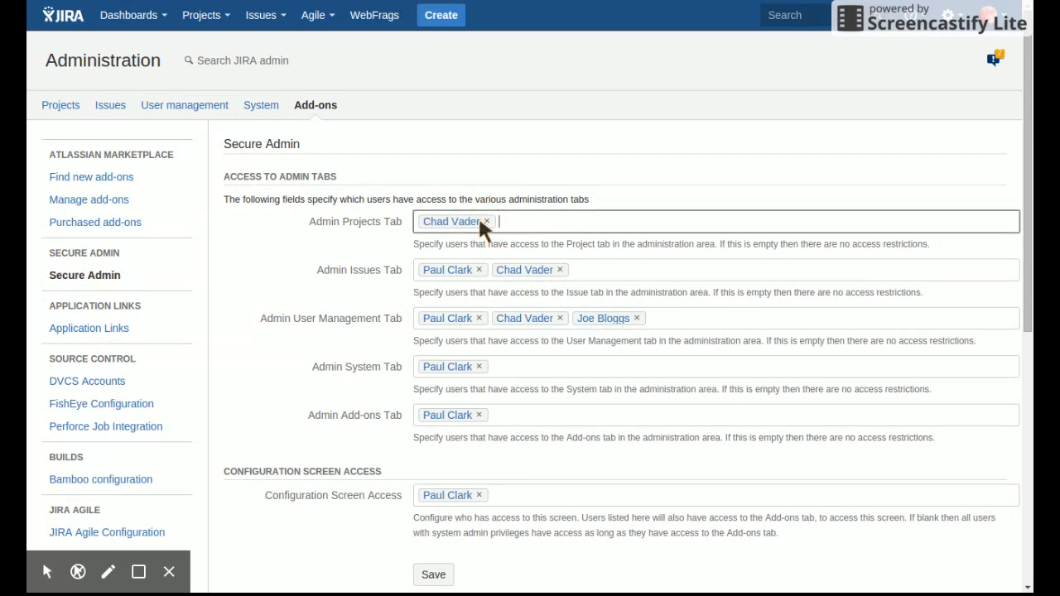
pyautogui.click(436, 576)
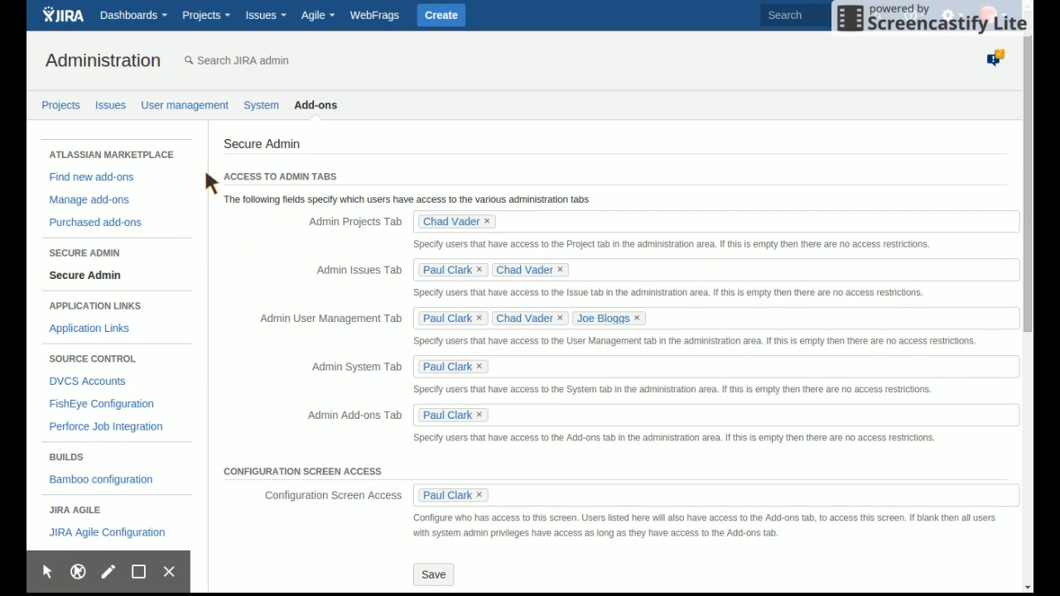
pyautogui.click(57, 109)
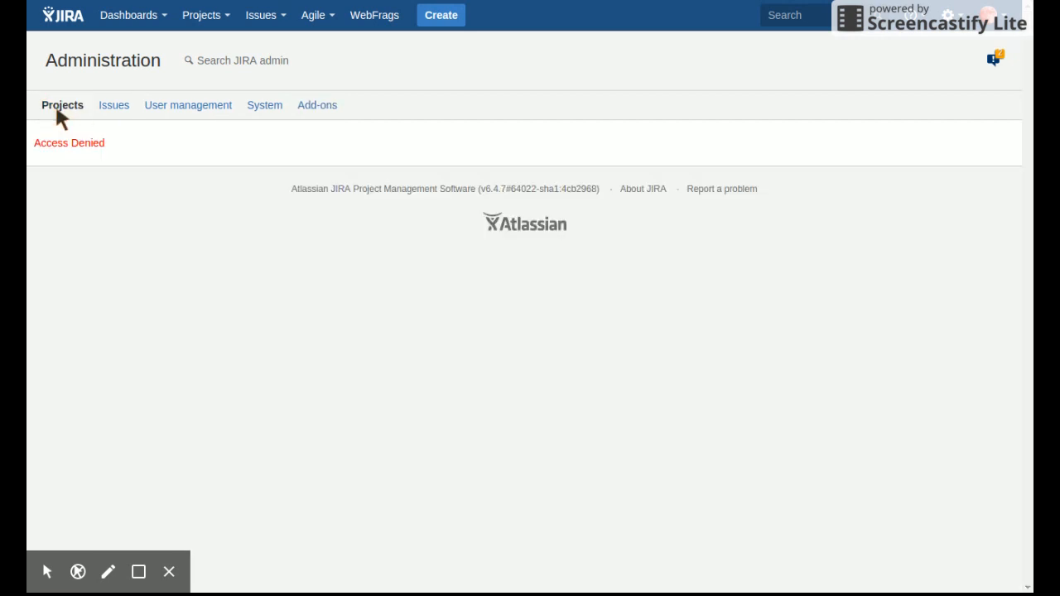